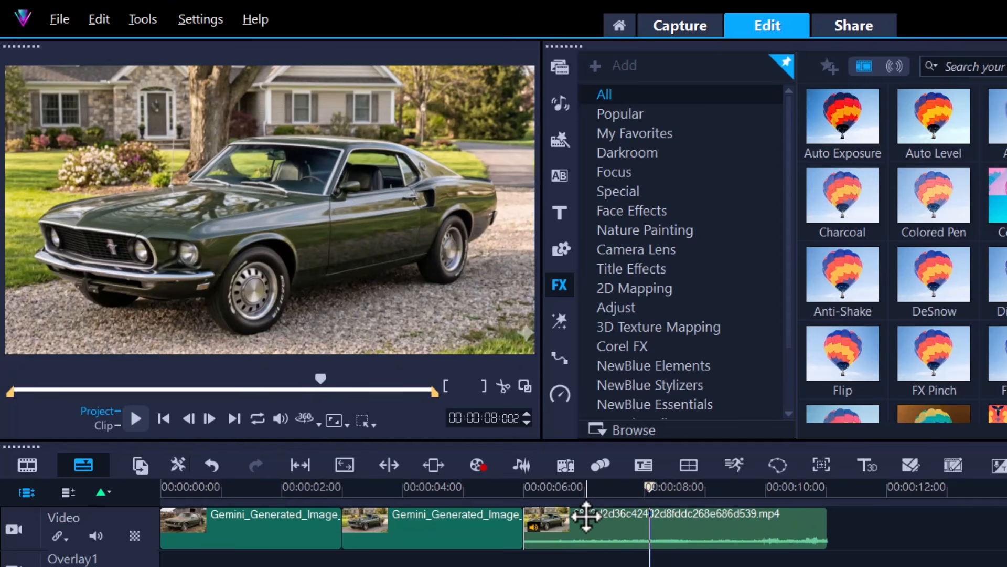
Step: Scrub the timeline back from the video clip to the rusty car photo to view the clips
drag(640, 490, 309, 506)
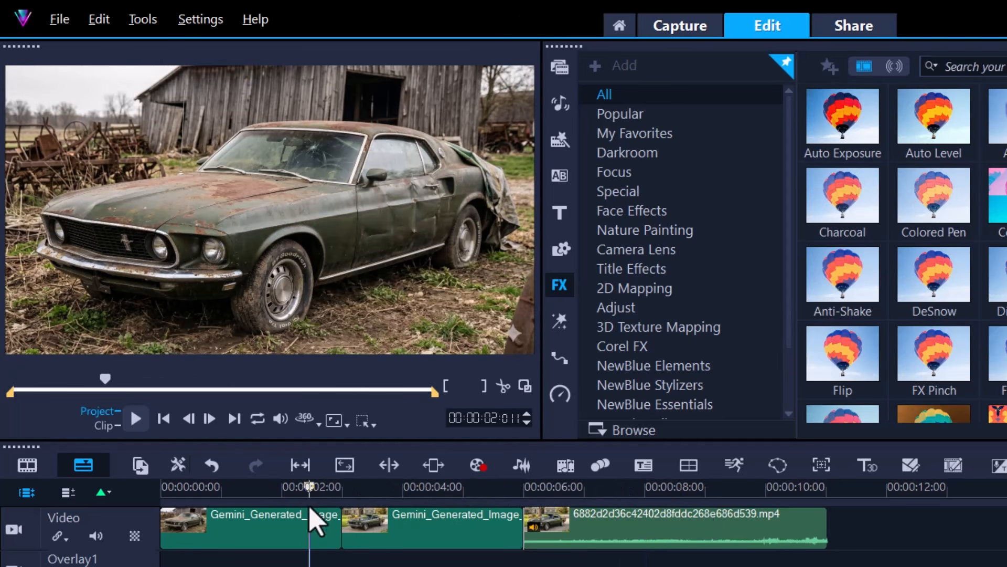
drag(311, 489, 286, 511)
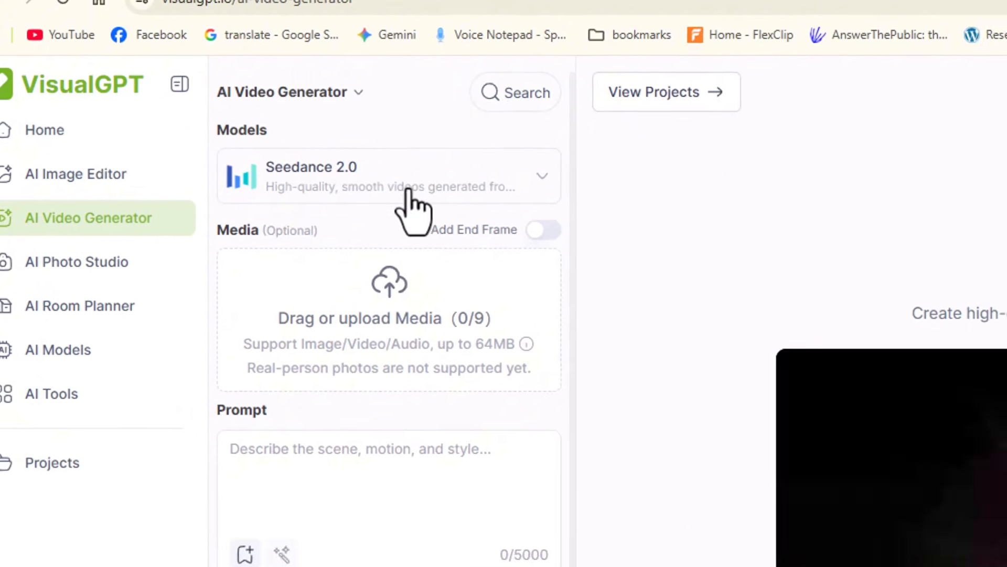
Step: In VisualGPT's AI Video Generator, review the available models, keep Seedance 2.0, and add the rusty and restored car images as media
click(440, 254)
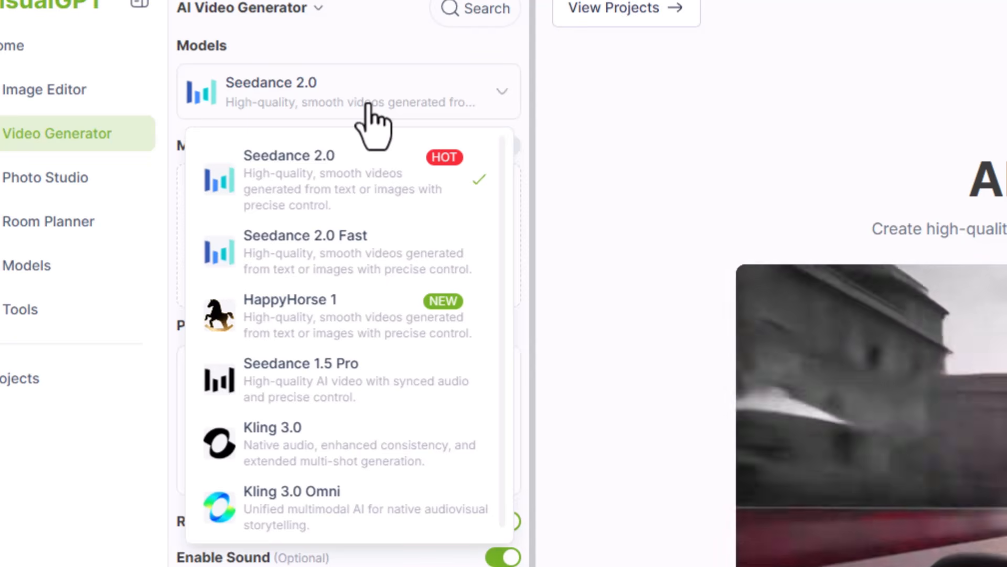
click(69, 447)
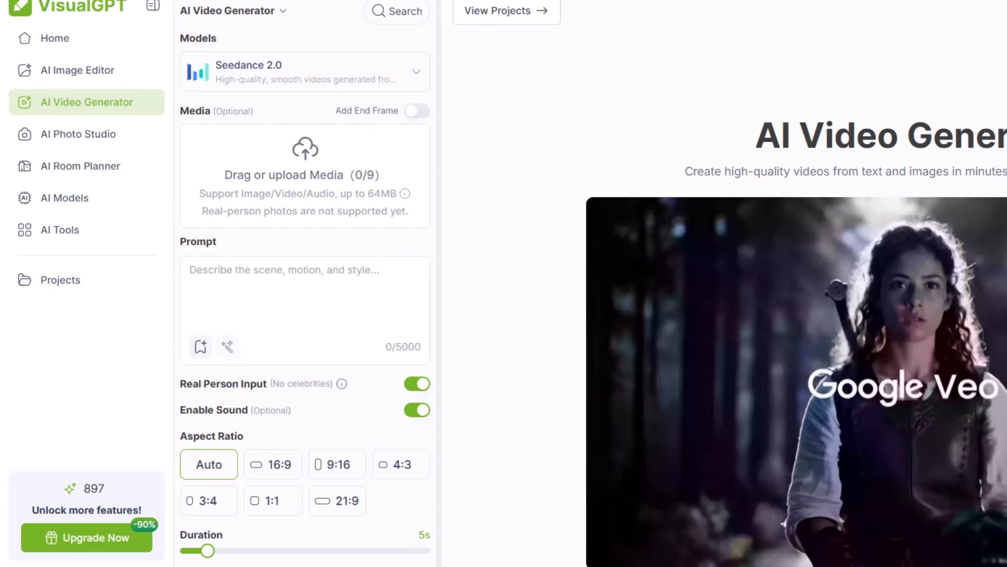
drag(19, 277, 205, 186)
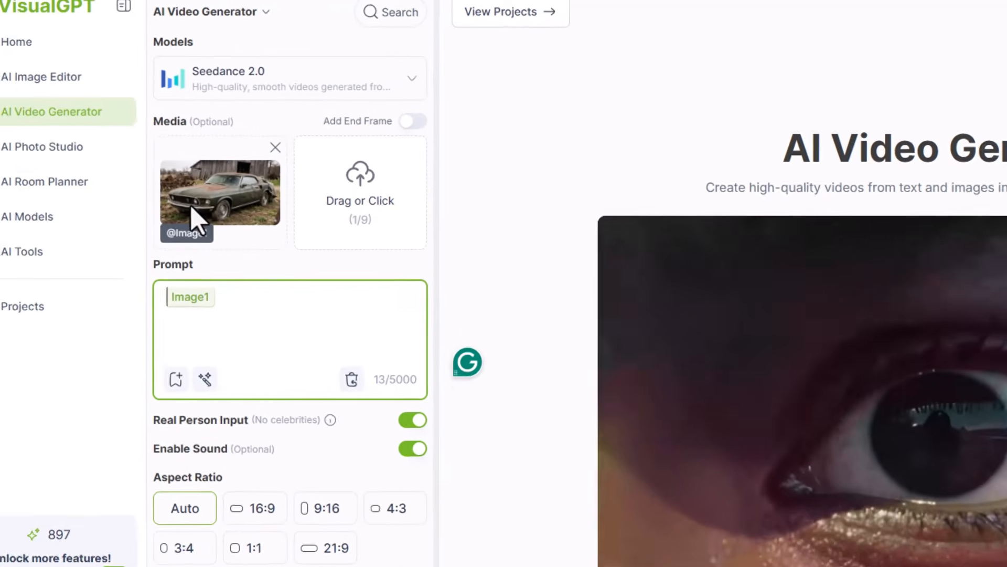
drag(20, 286, 200, 285)
drag(136, 370, 336, 257)
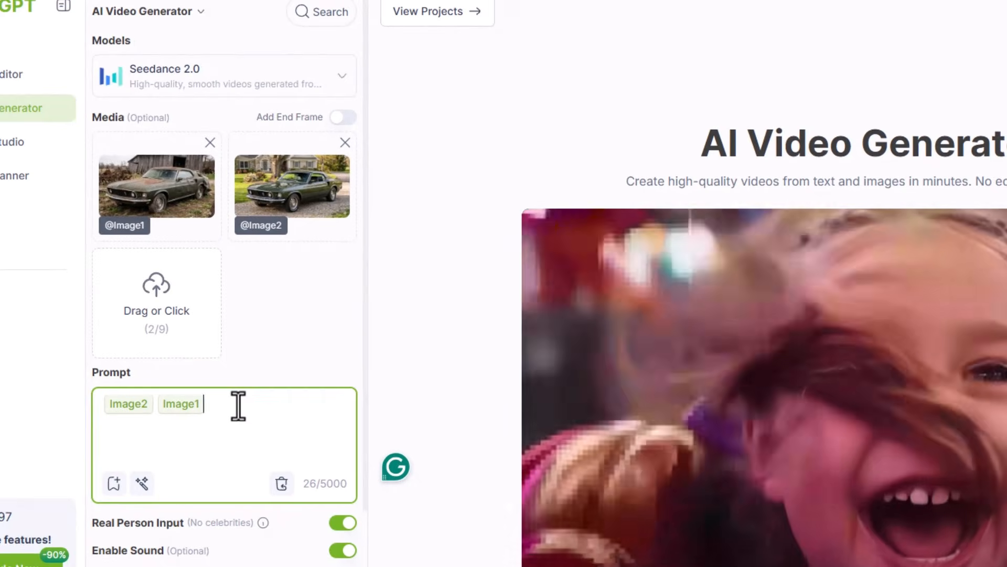
Step: Write "smooth transition" after the two image references in the prompt and expand it with the AI prompt enhancer
text(smoo)
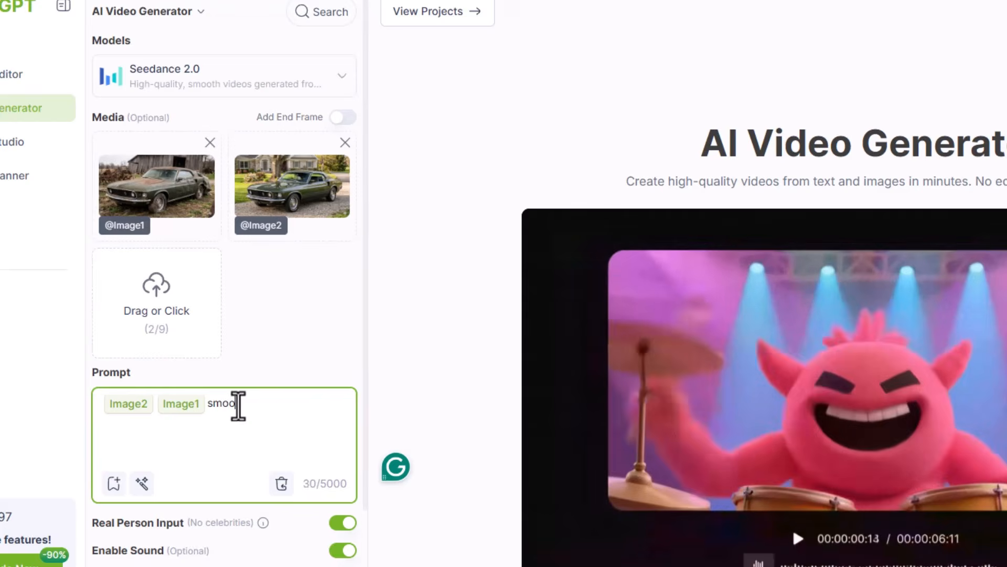
text(th)
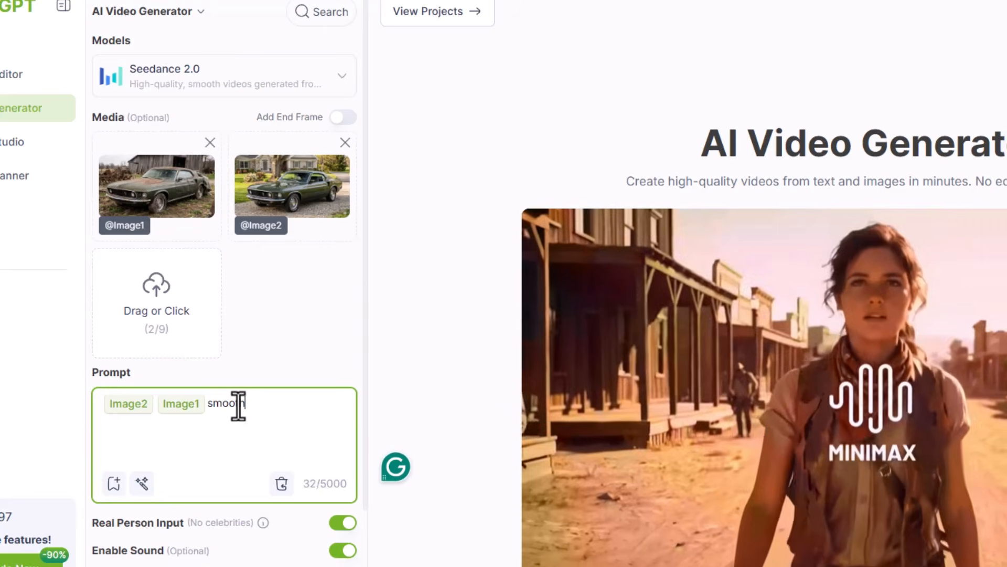
text( trans)
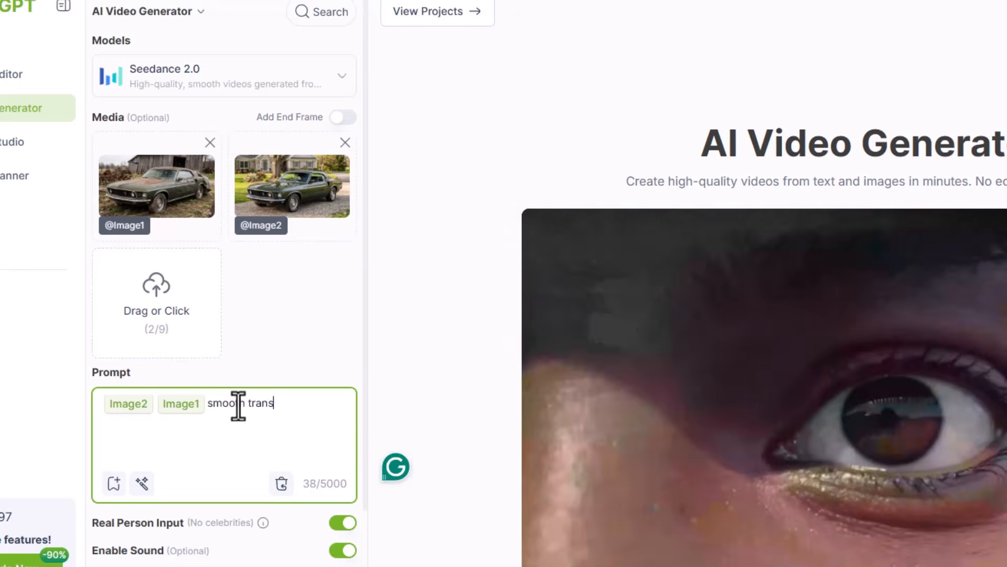
text(ition)
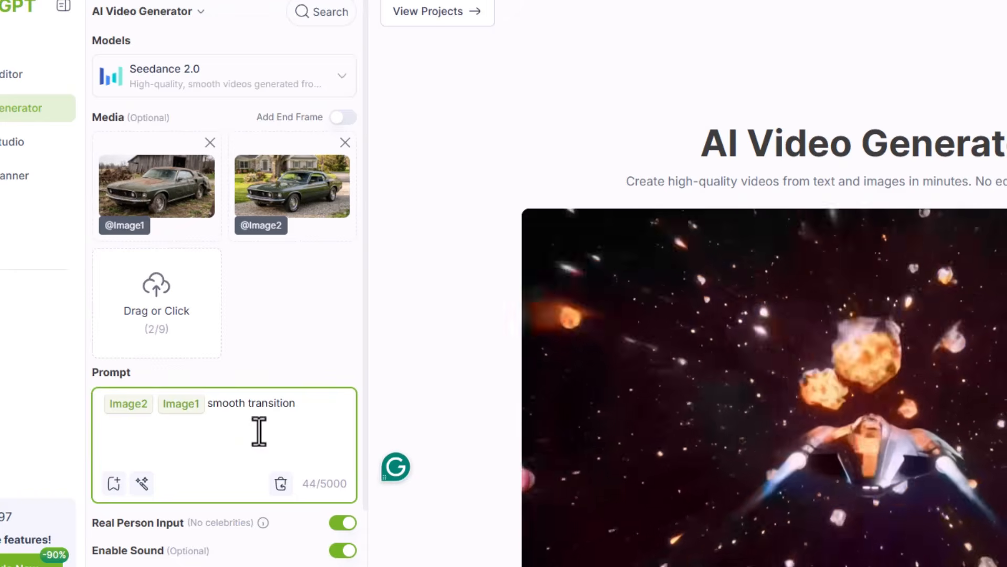
click(140, 485)
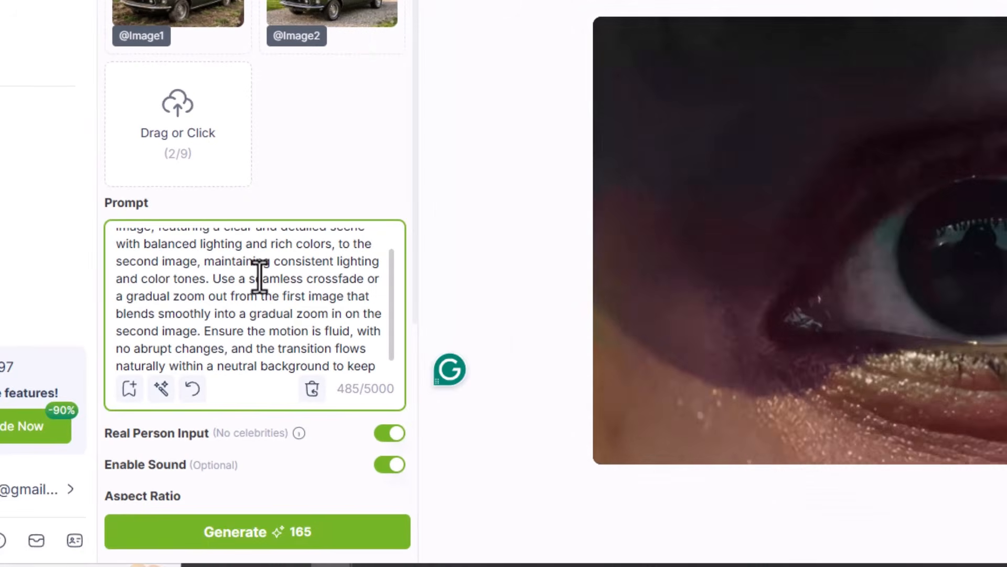
Step: Set the aspect ratio to 16:9 and generate the 5-second 480P transition video
scroll(256, 280, down, 4)
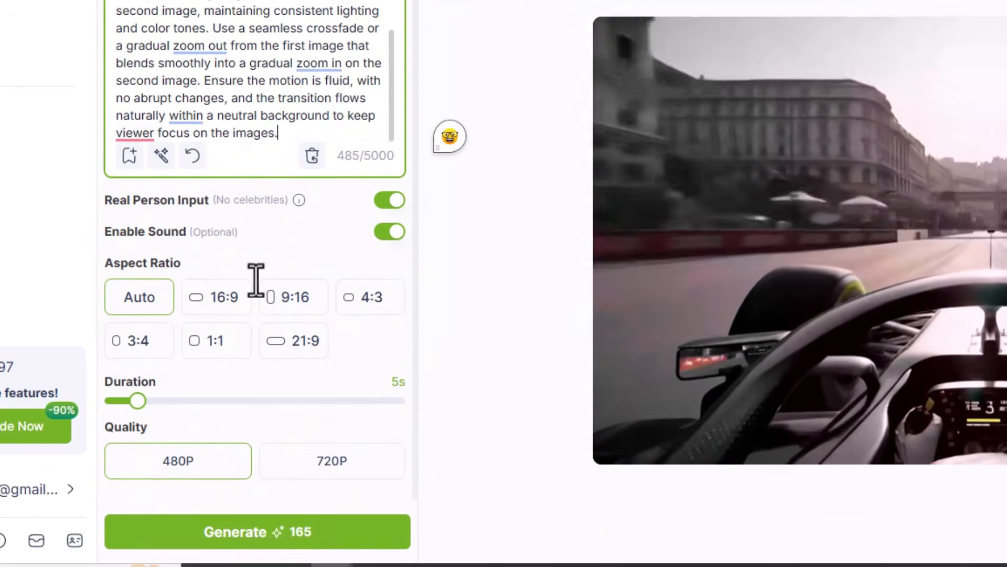
click(212, 303)
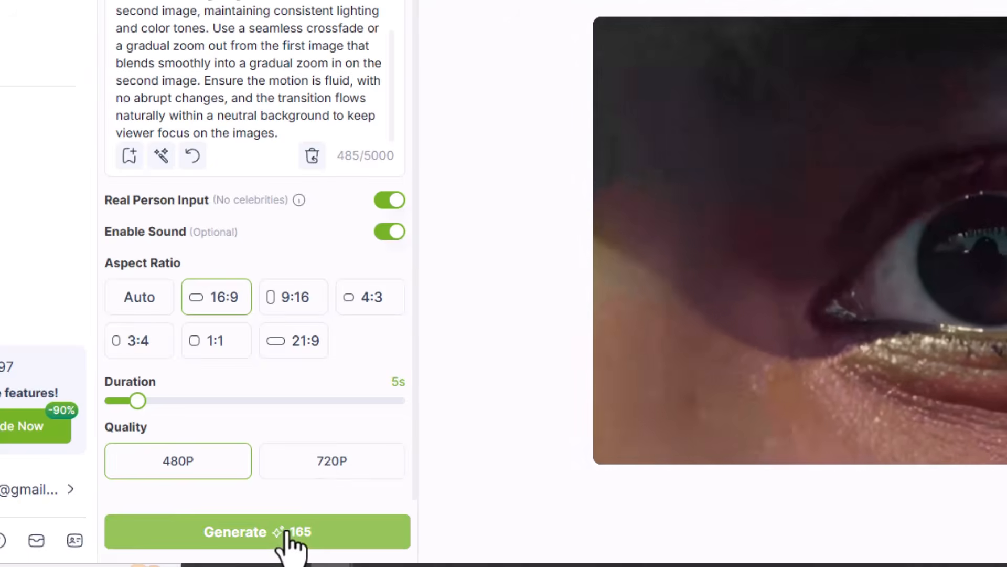
click(287, 533)
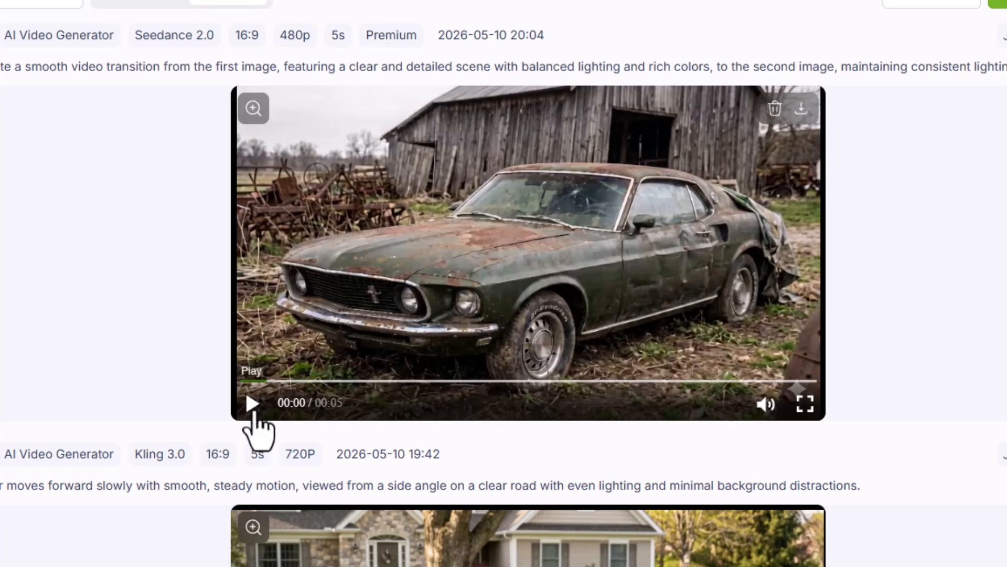
Step: Play the generated car transition video in VisualGPT, switch to VideoStudio and preview it there as a library clip
click(252, 411)
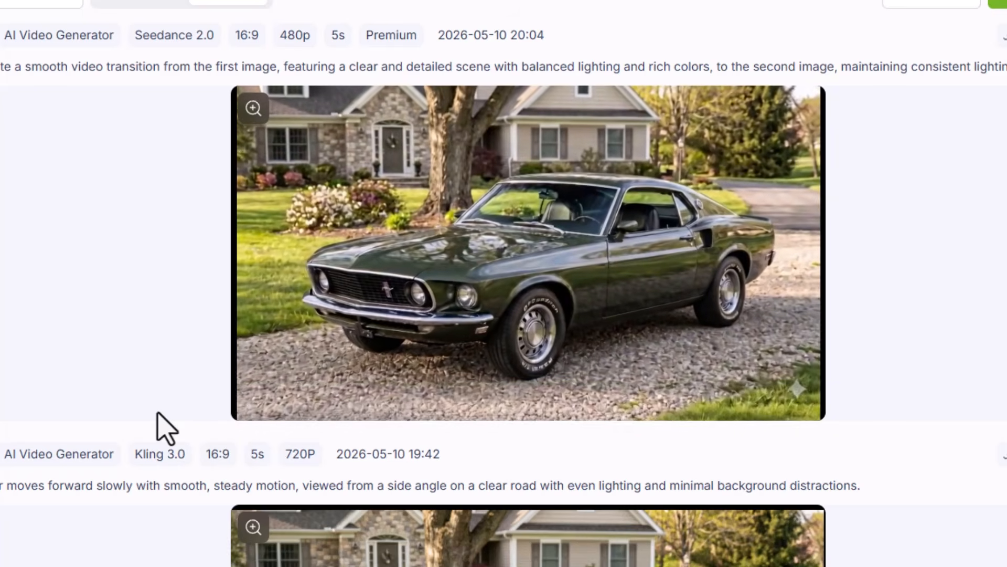
click(252, 411)
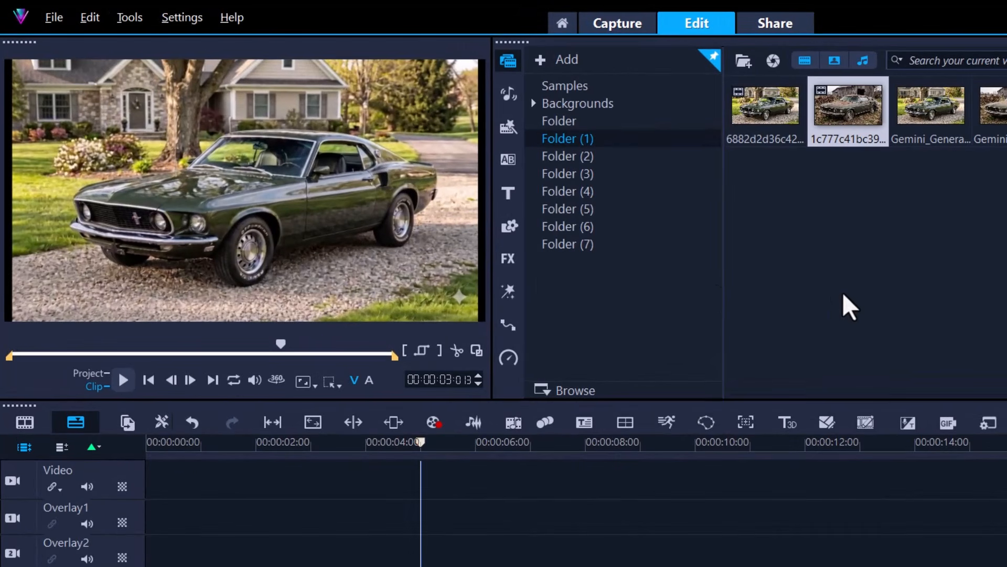
click(122, 379)
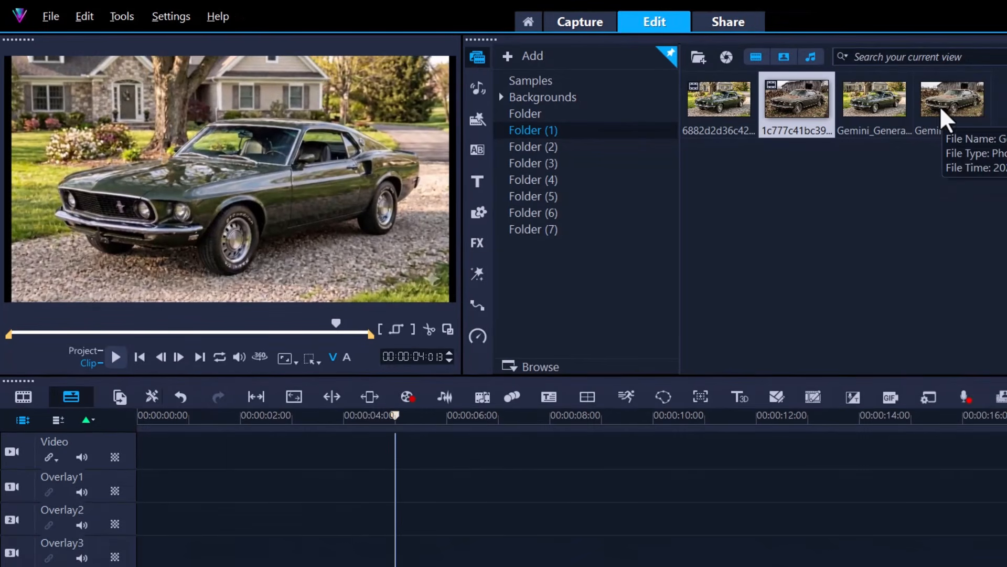
Step: Place the rusty car photo and the restored car photo one after the other on the Video track and scrub through them
drag(940, 106, 440, 449)
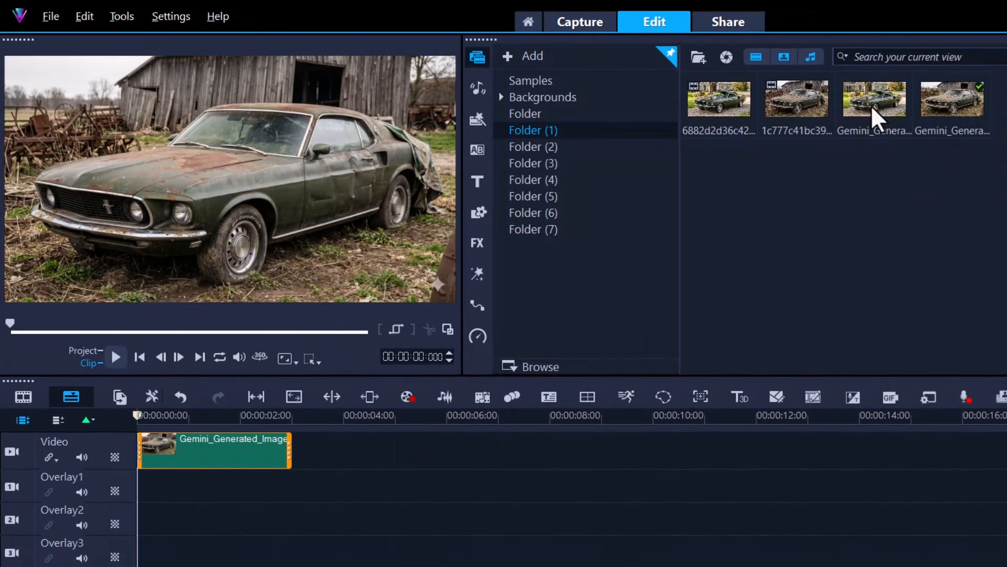
drag(877, 118, 377, 459)
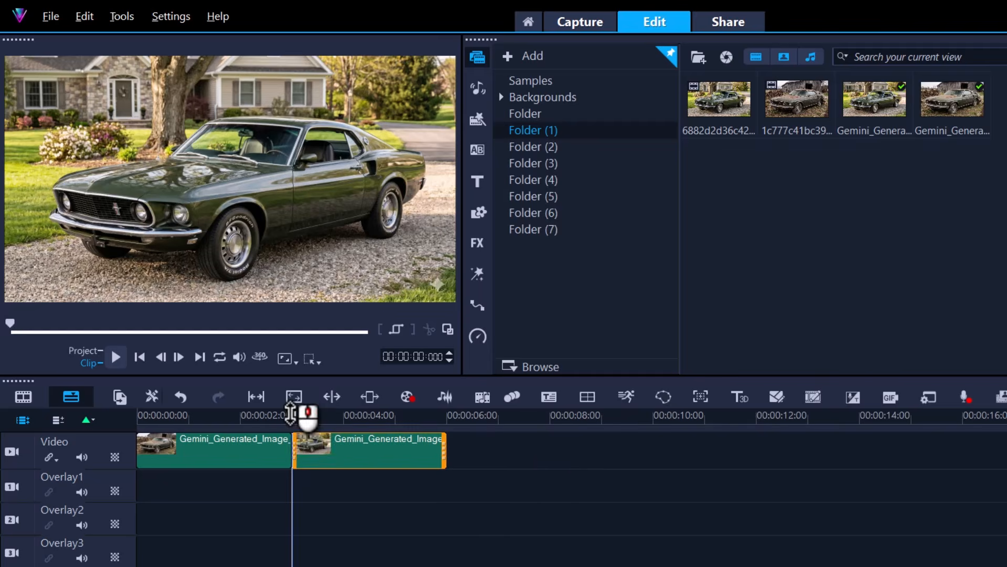
drag(291, 418, 165, 432)
mouse_move(254, 426)
mouse_down()
mouse_move(310, 428)
mouse_move(239, 423)
mouse_up()
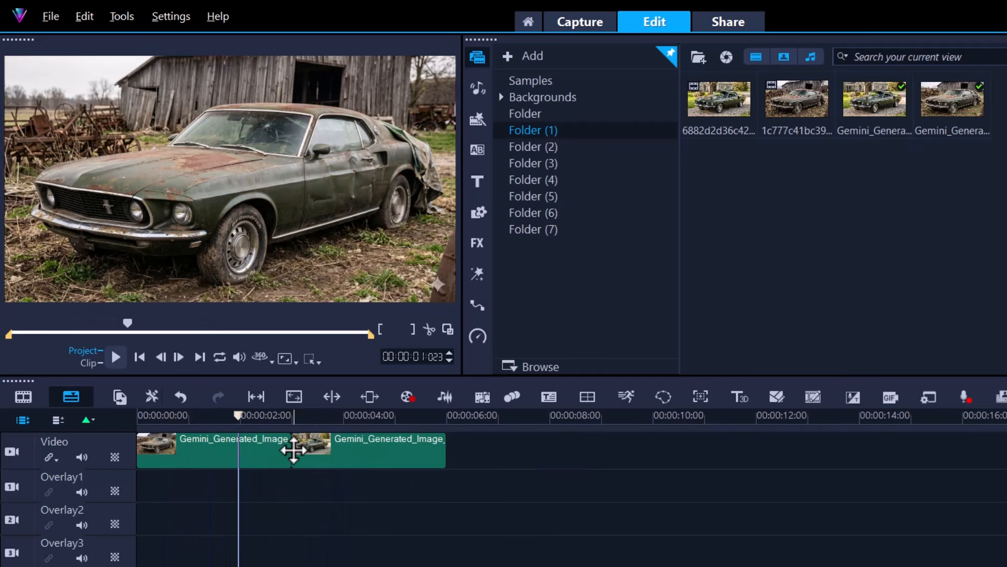
Step: Search the filter library for "pan" effects, clear the search and return to the media library
click(477, 242)
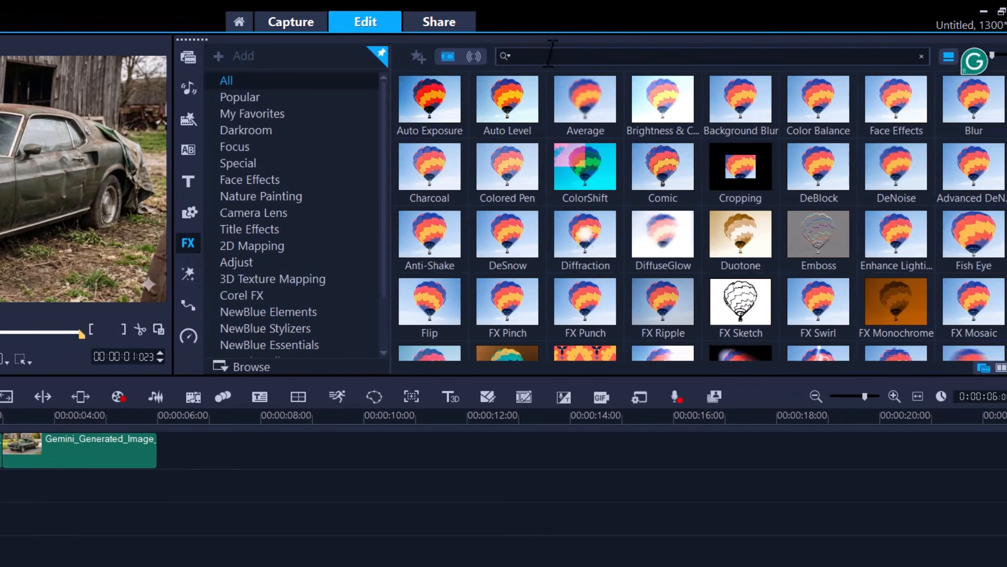
text(pan)
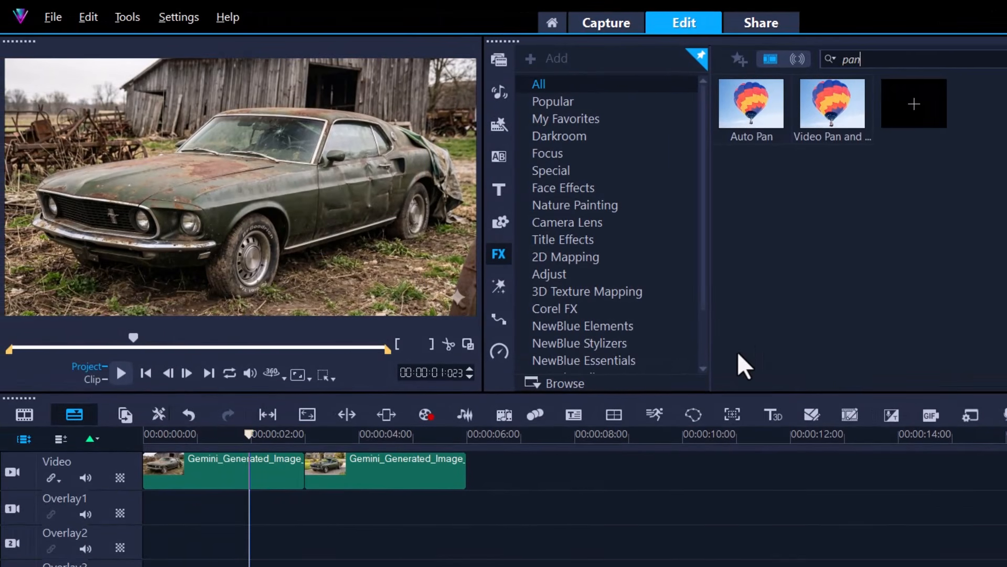
click(448, 463)
click(1001, 60)
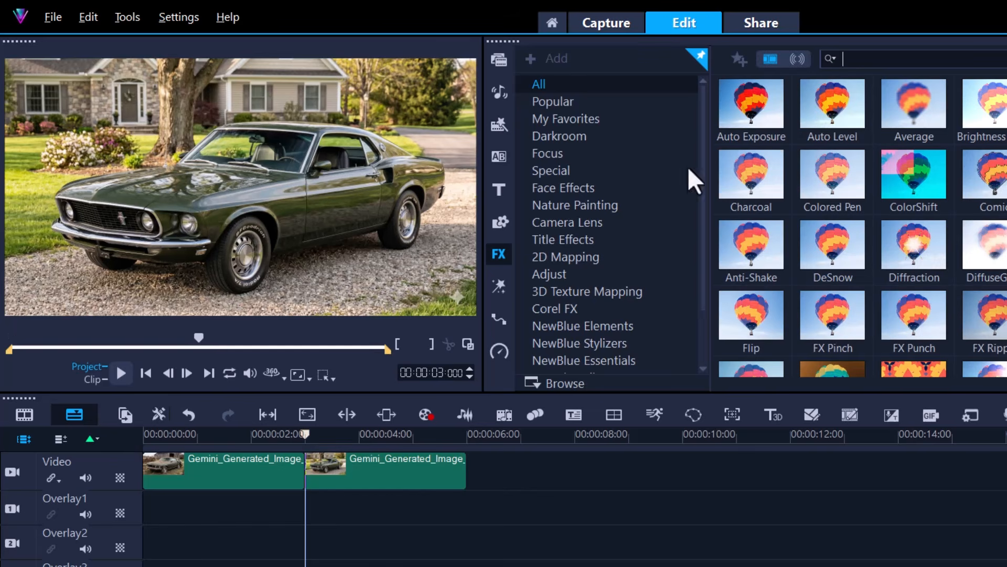
click(493, 59)
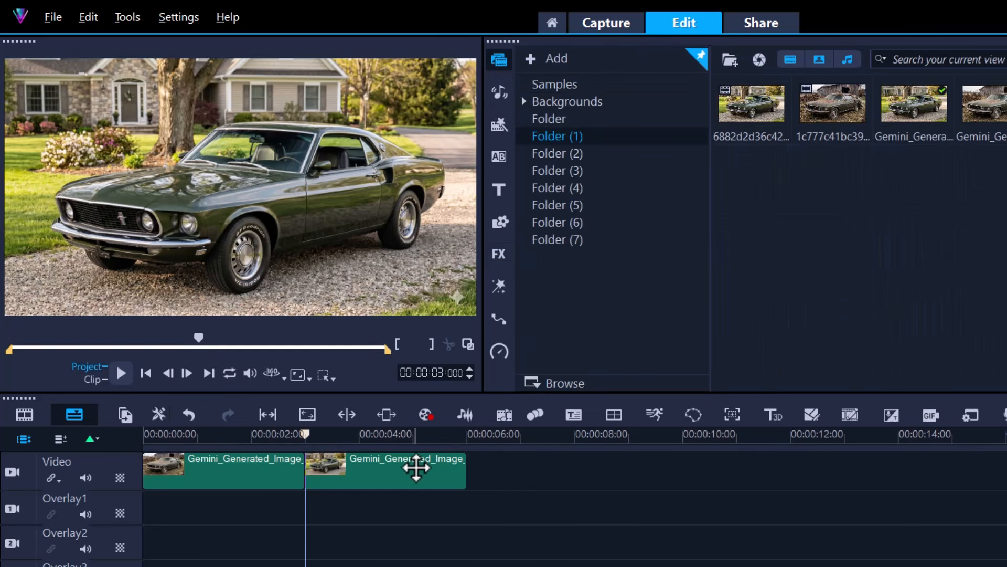
Step: Replace the two photos on the Video track with the generated transition video 1c777c41bc394291b3c036e1bf02bcd8.mp4 and play it
key(Delete)
key(Delete)
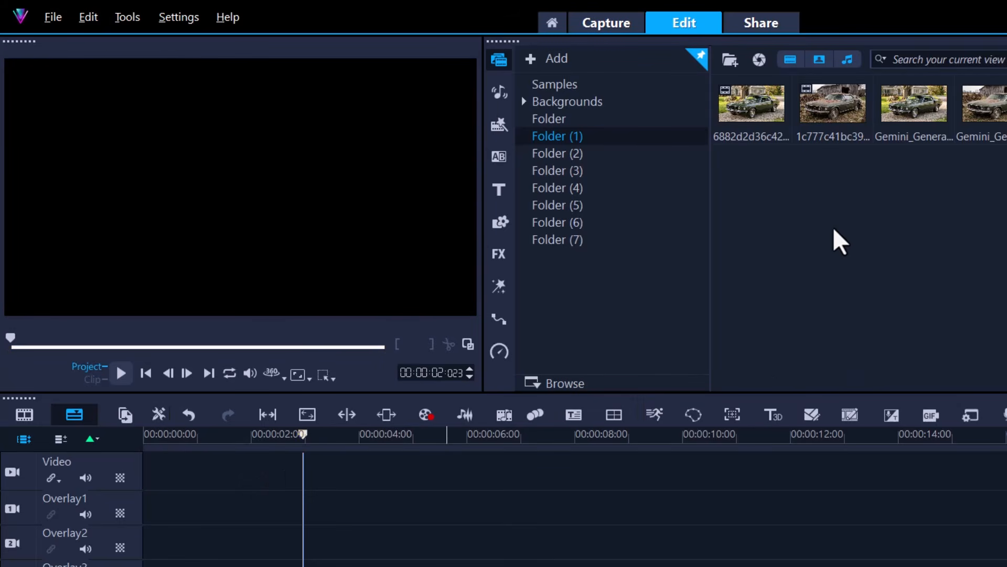
drag(837, 134, 446, 486)
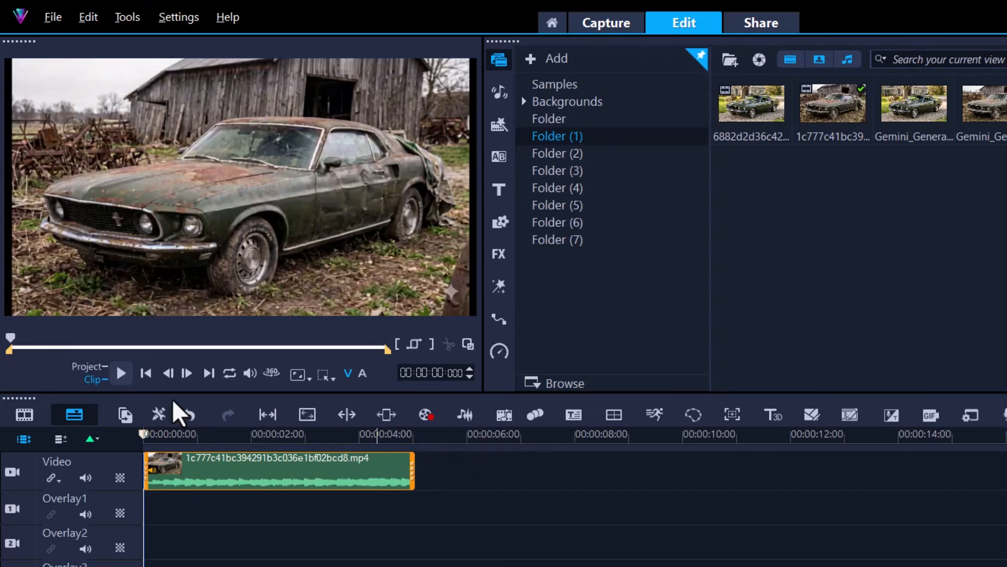
click(122, 374)
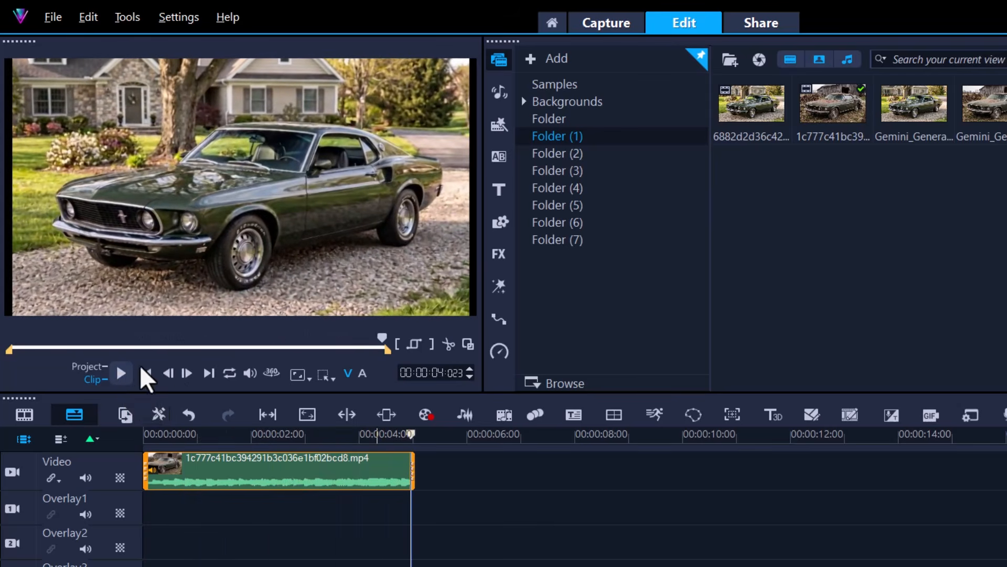
Step: Add the rusty car photo to the Video track directly after the transition video
drag(965, 149, 519, 475)
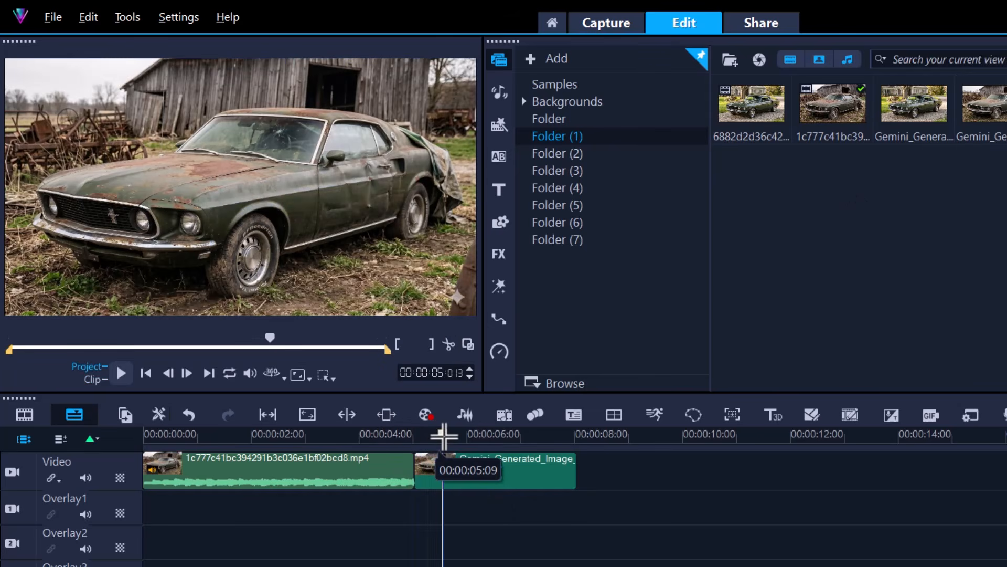